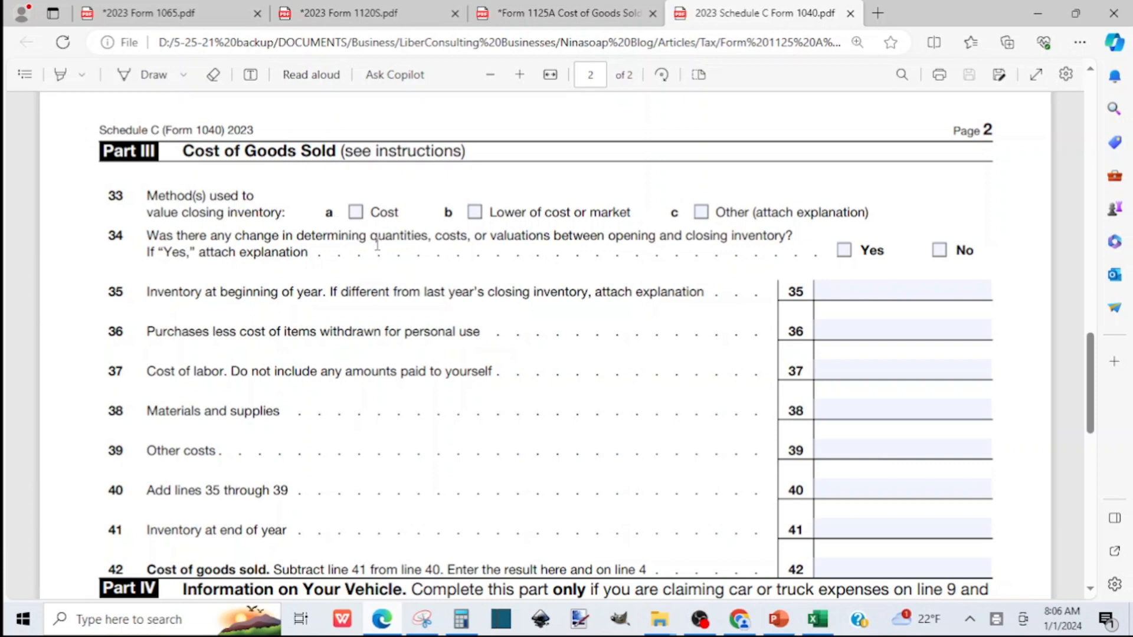
Mark Cost as the closing inventory valuation method on line 33 and answer No on line 34
click(355, 214)
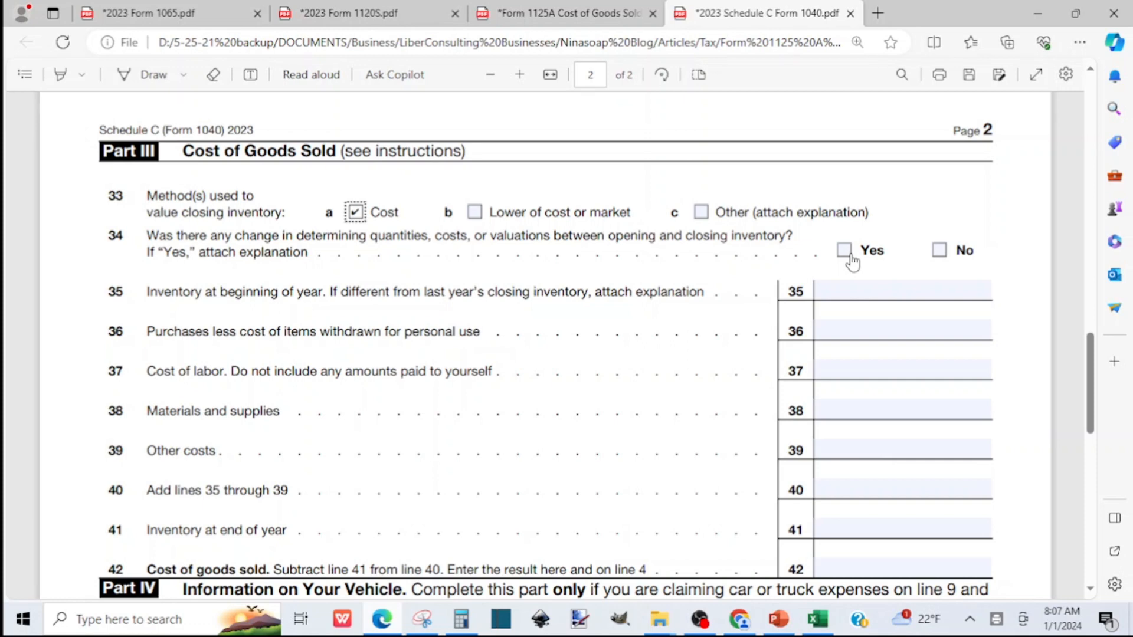
click(939, 253)
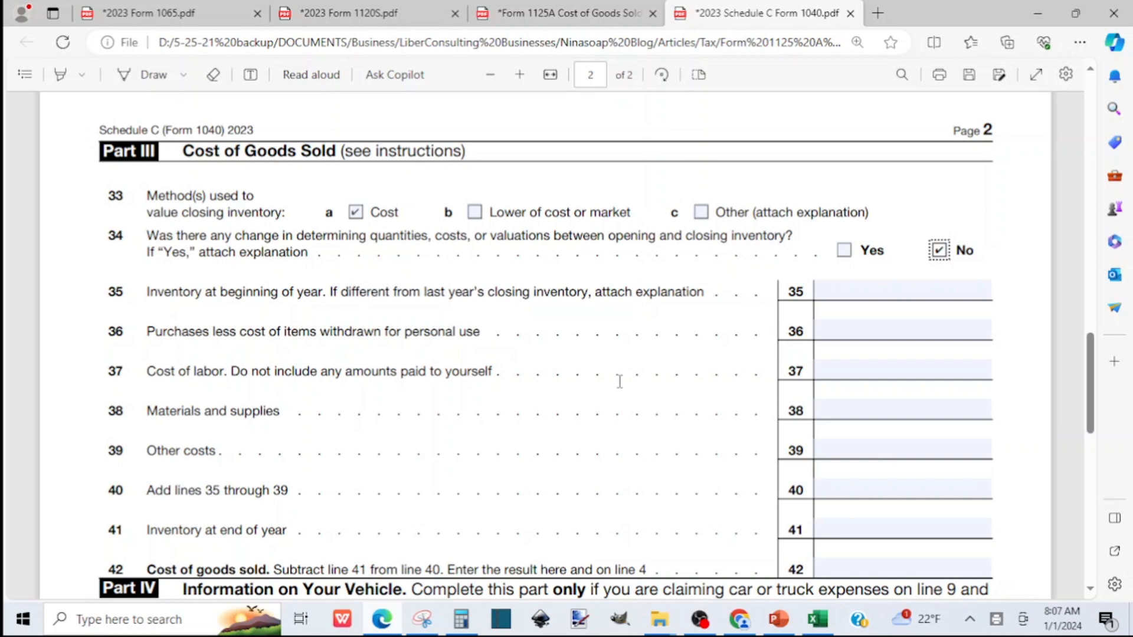
Look up the total beginning-of-year inventory in the Excel COGS Summary sheet and enter 8044 on line 35 of Schedule C
click(818, 620)
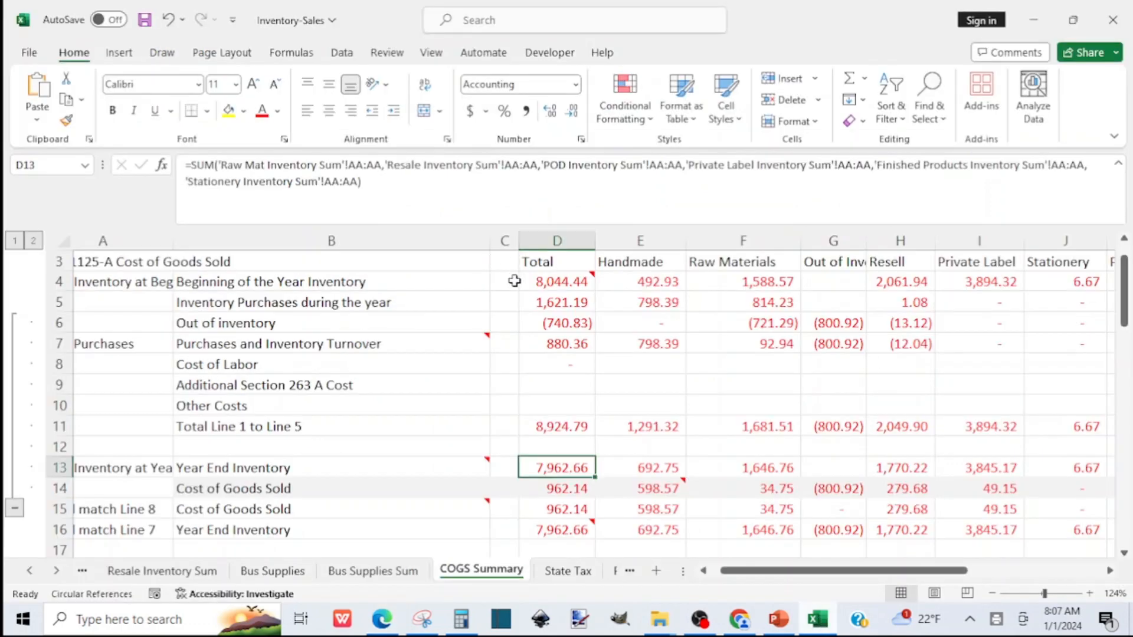
click(552, 278)
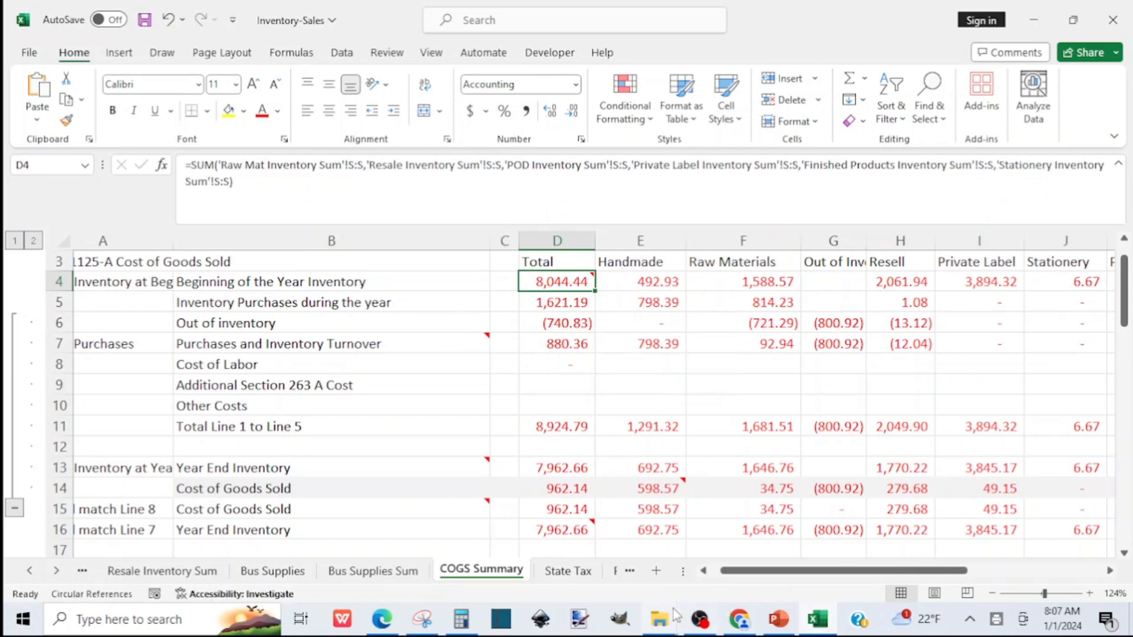
click(382, 617)
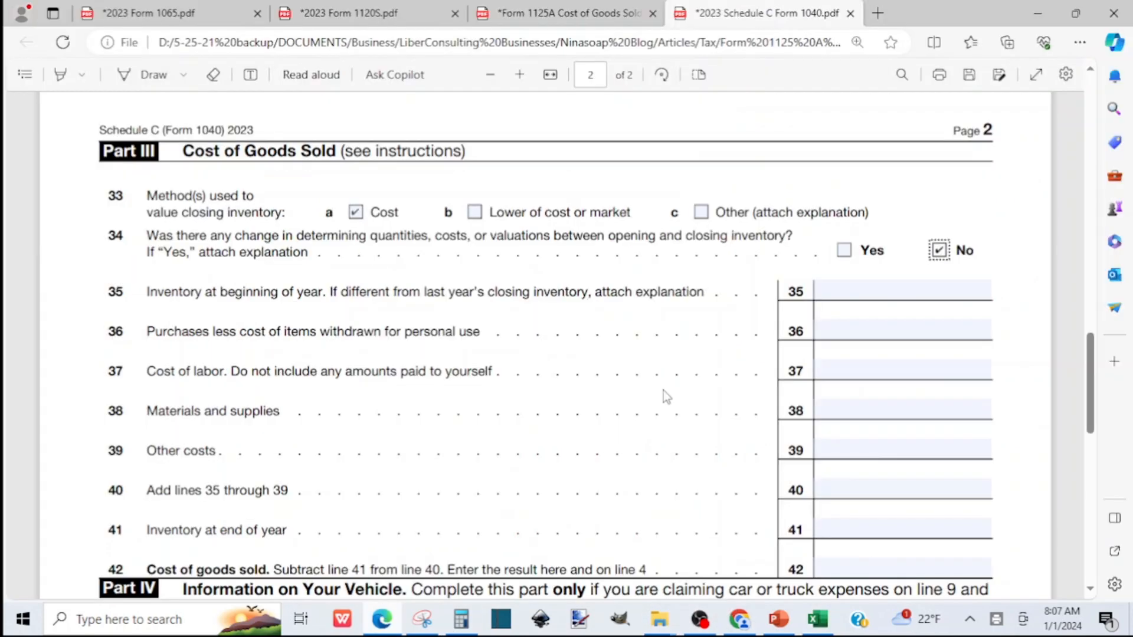
click(924, 289)
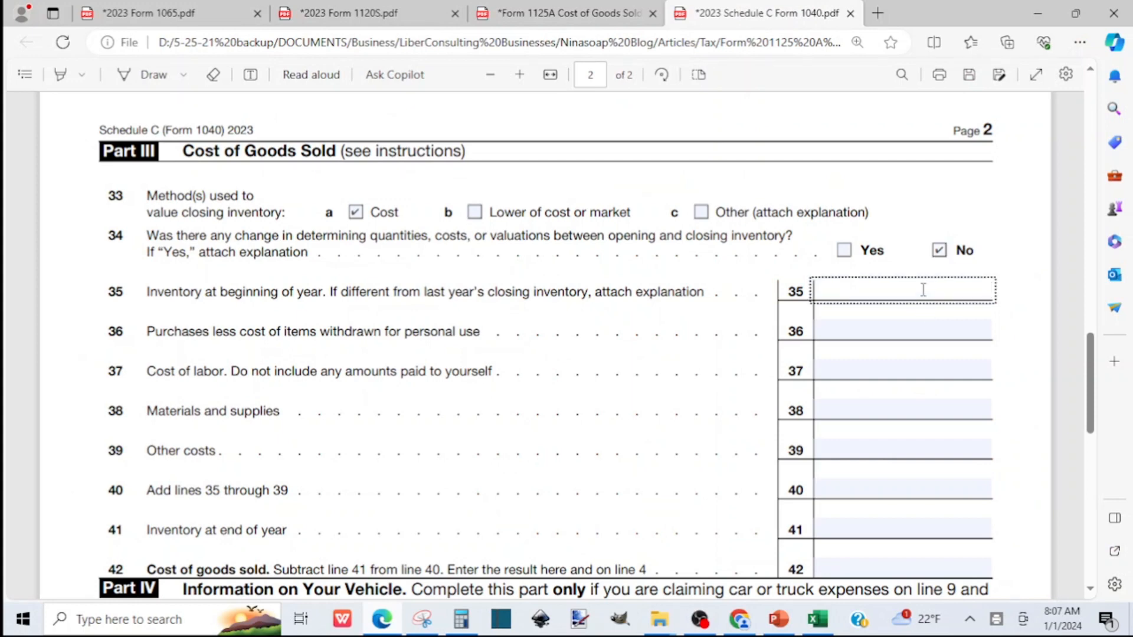
text(8044)
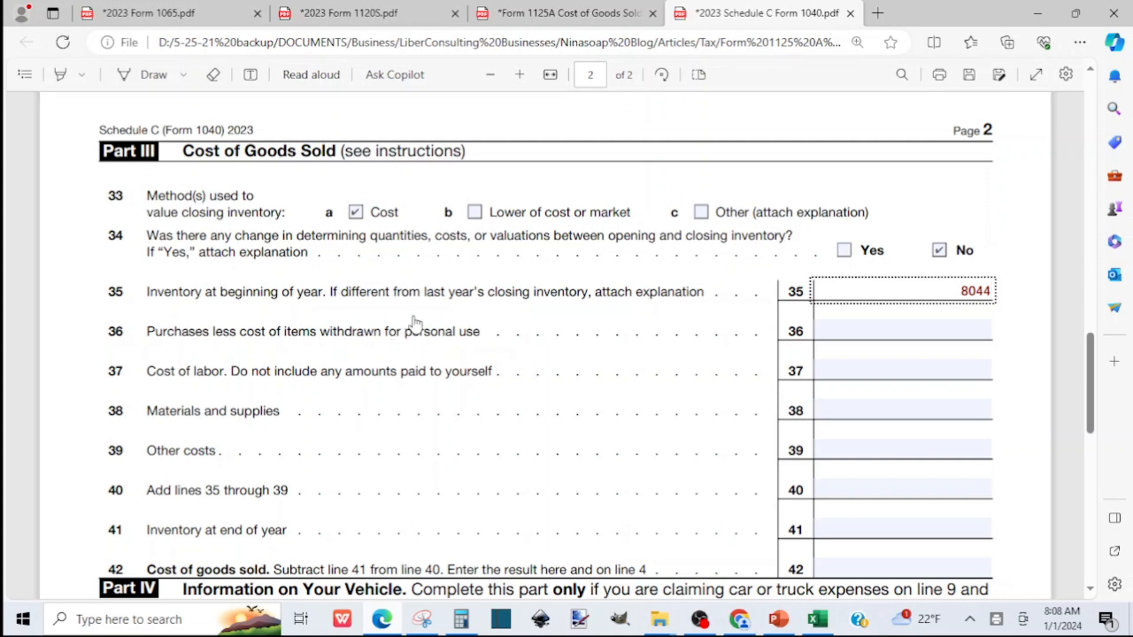
Check the total Purchases and Inventory Turnover in the Excel COGS Summary sheet and enter 880 on line 36 of Schedule C
click(818, 620)
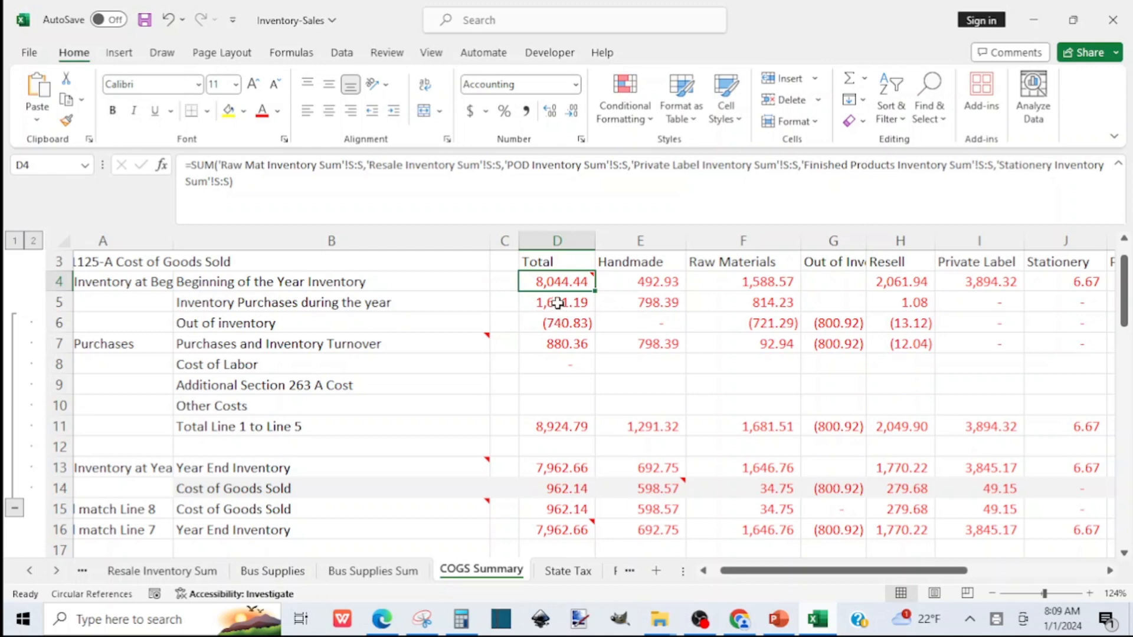
drag(558, 303, 558, 314)
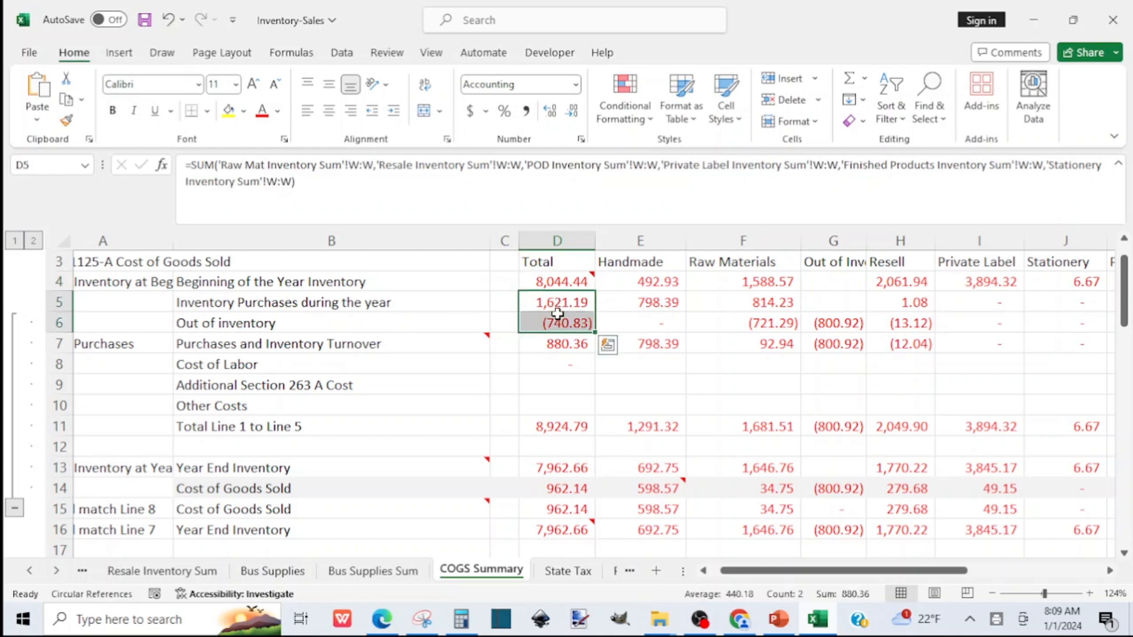
click(560, 344)
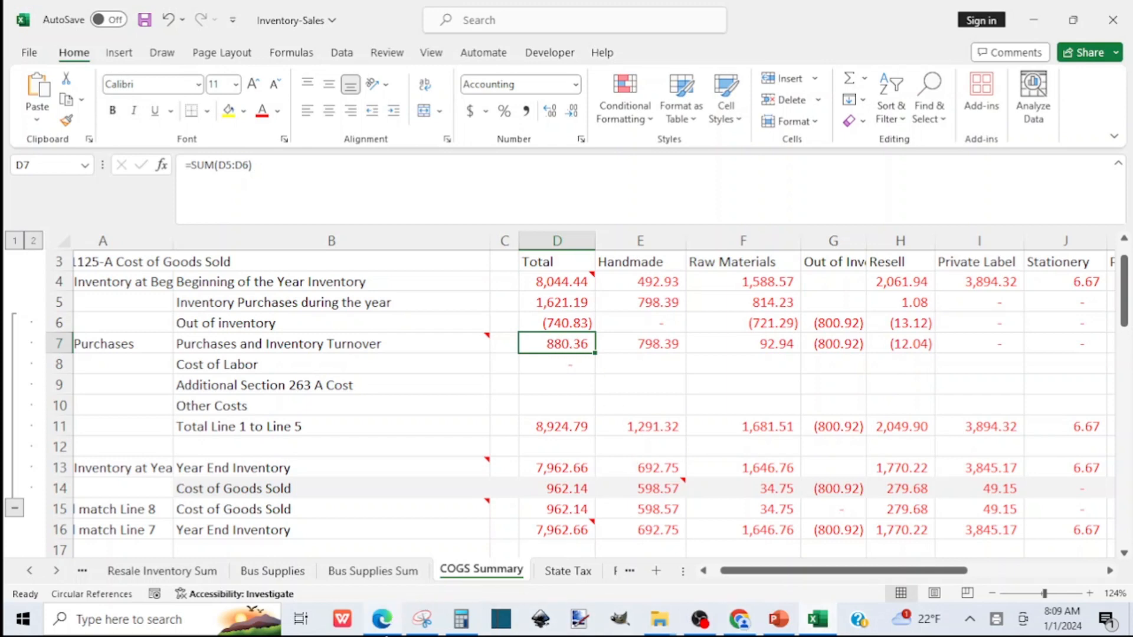
click(382, 619)
click(955, 324)
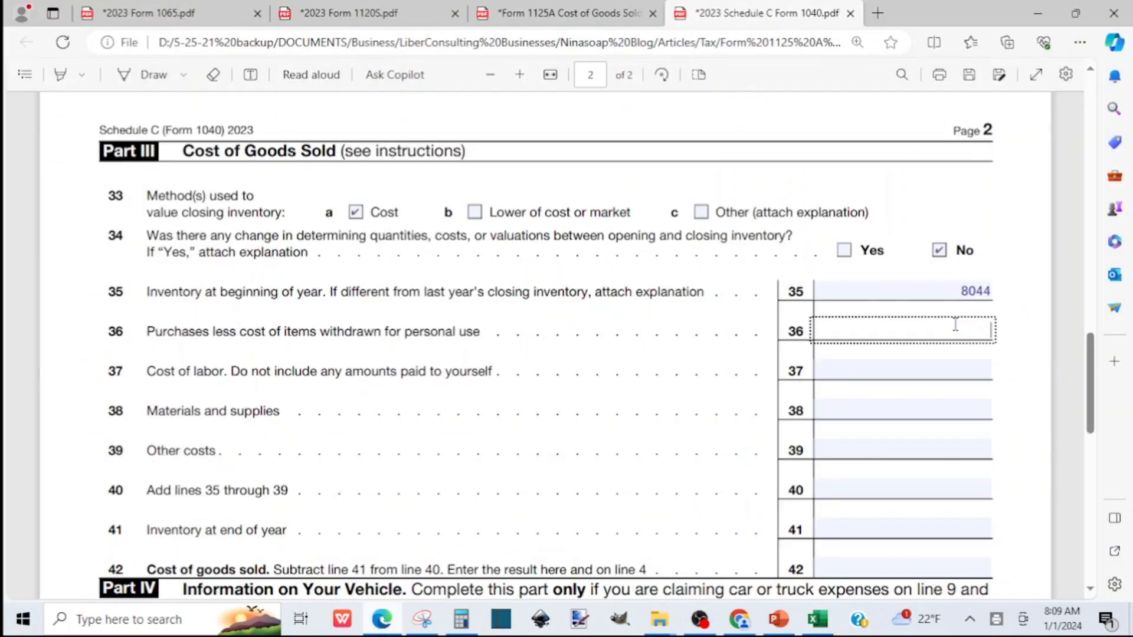
text(880)
Leave lines 37 to 39 blank and add 8044 and 880 in Calculator for line 40
scroll(1092, 403, down, 1)
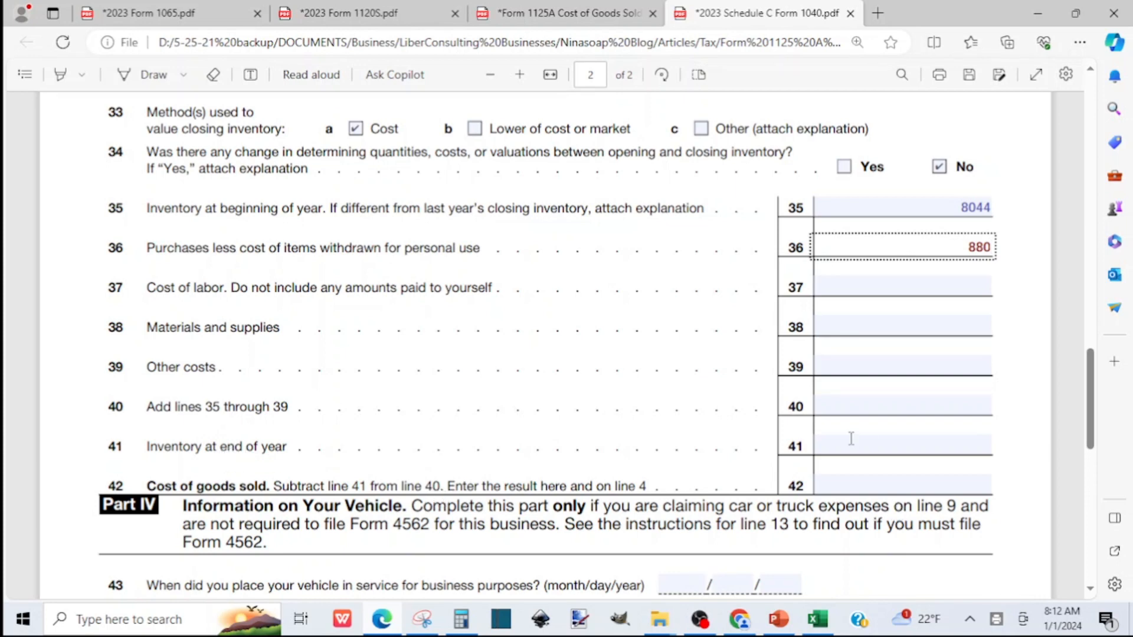
click(890, 290)
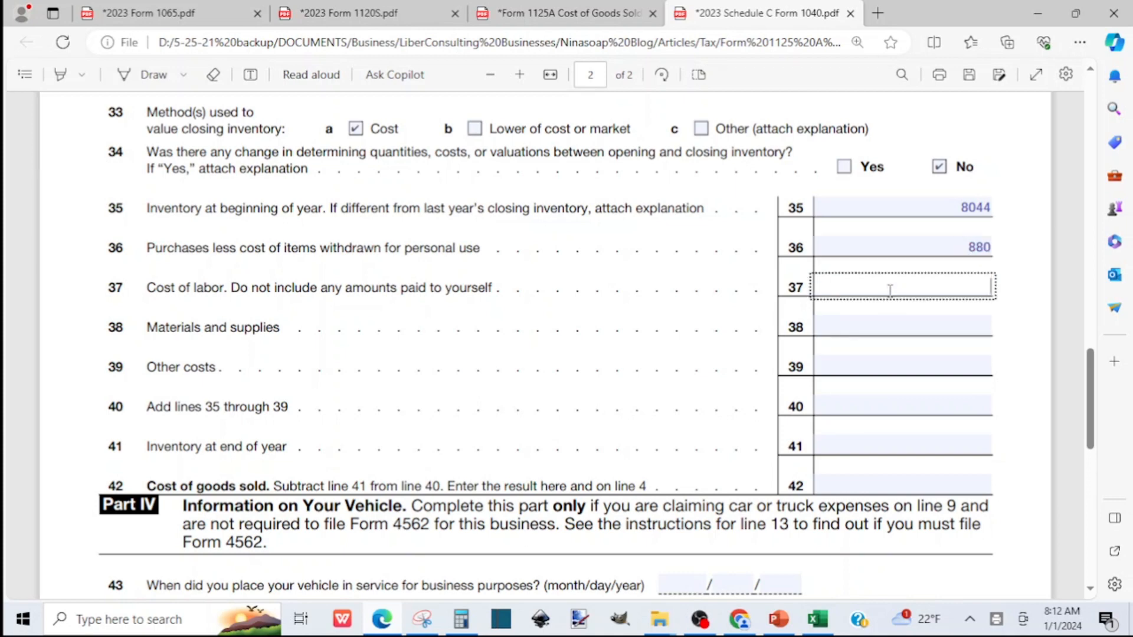
click(901, 329)
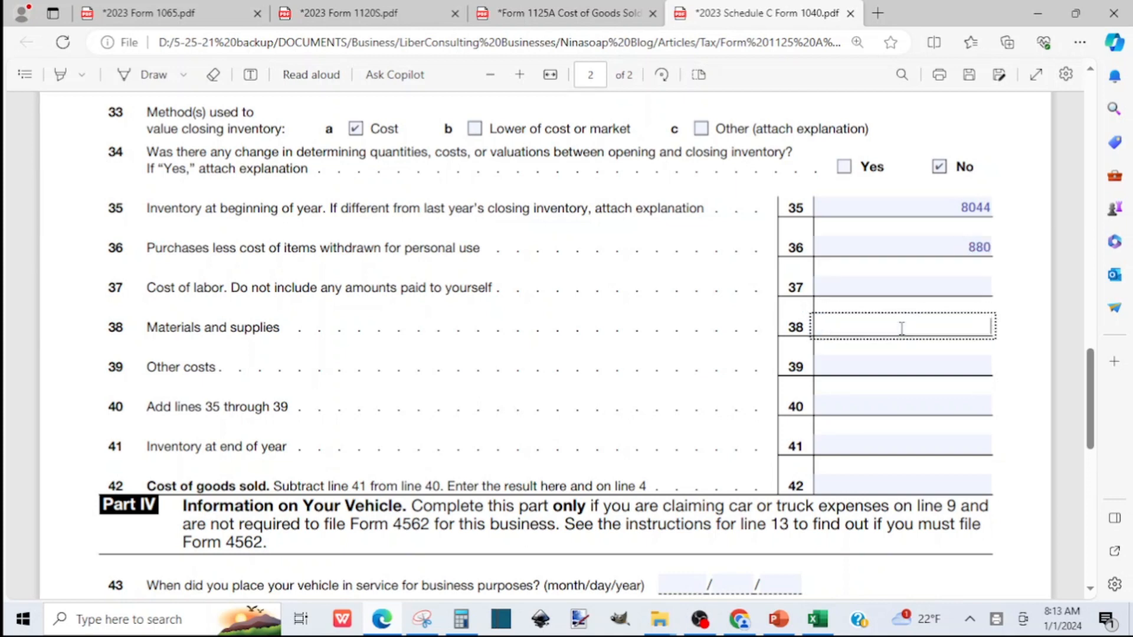
click(908, 363)
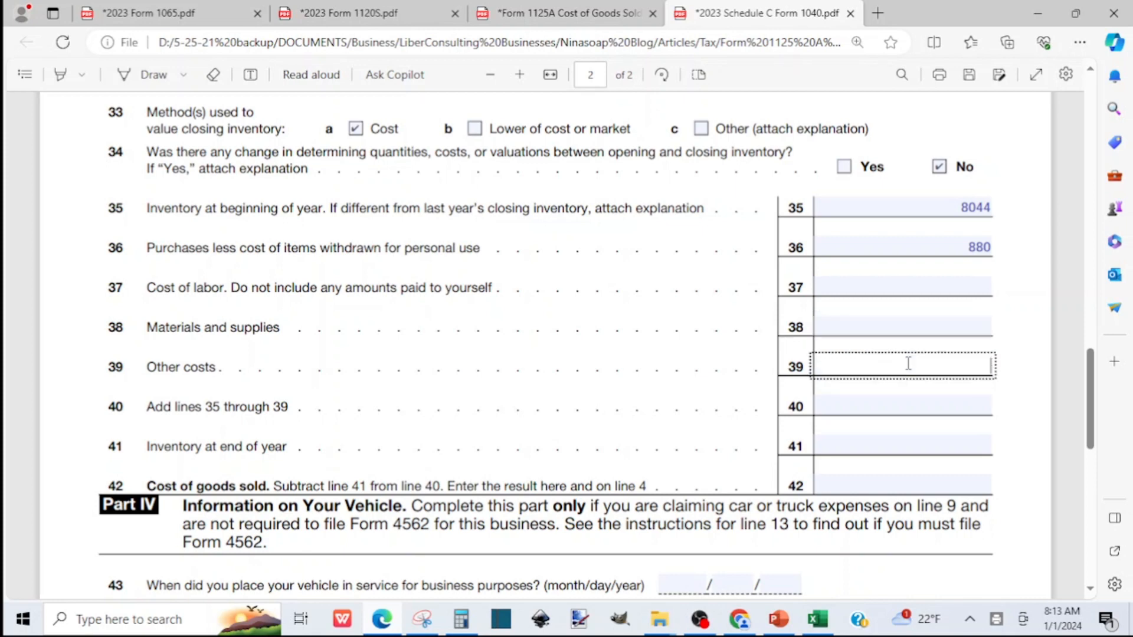
click(920, 401)
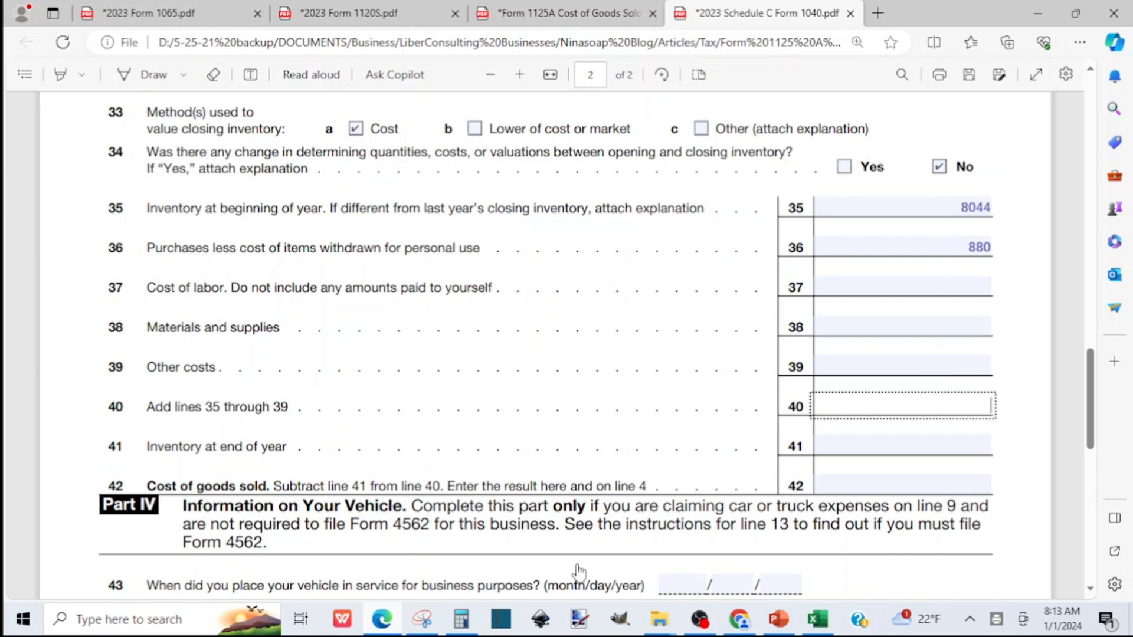
click(459, 621)
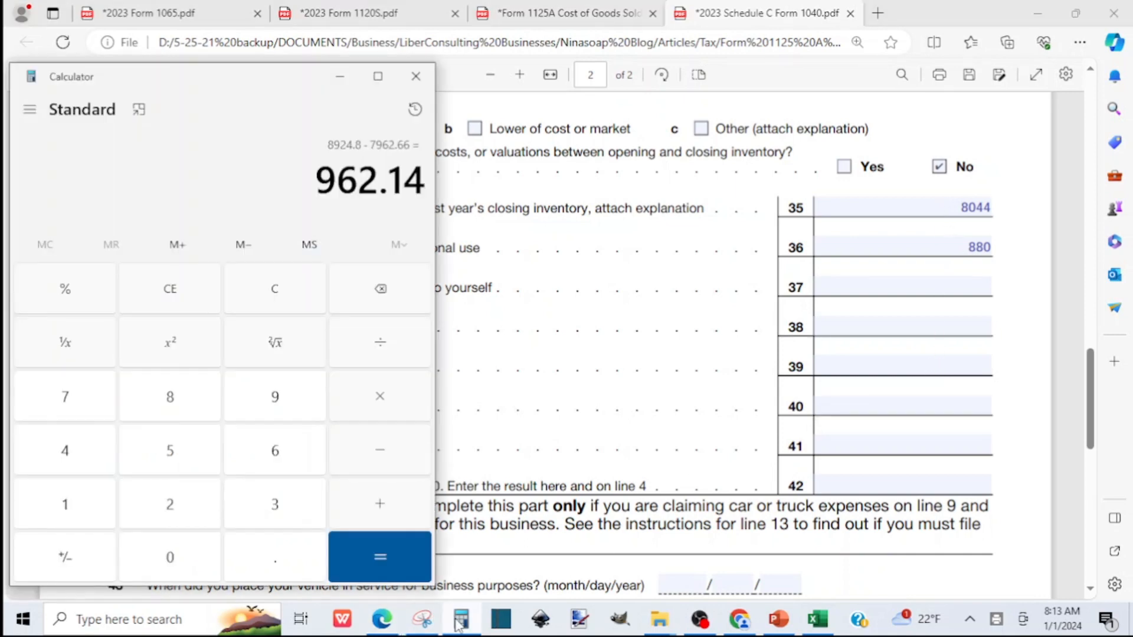
text(8,044)
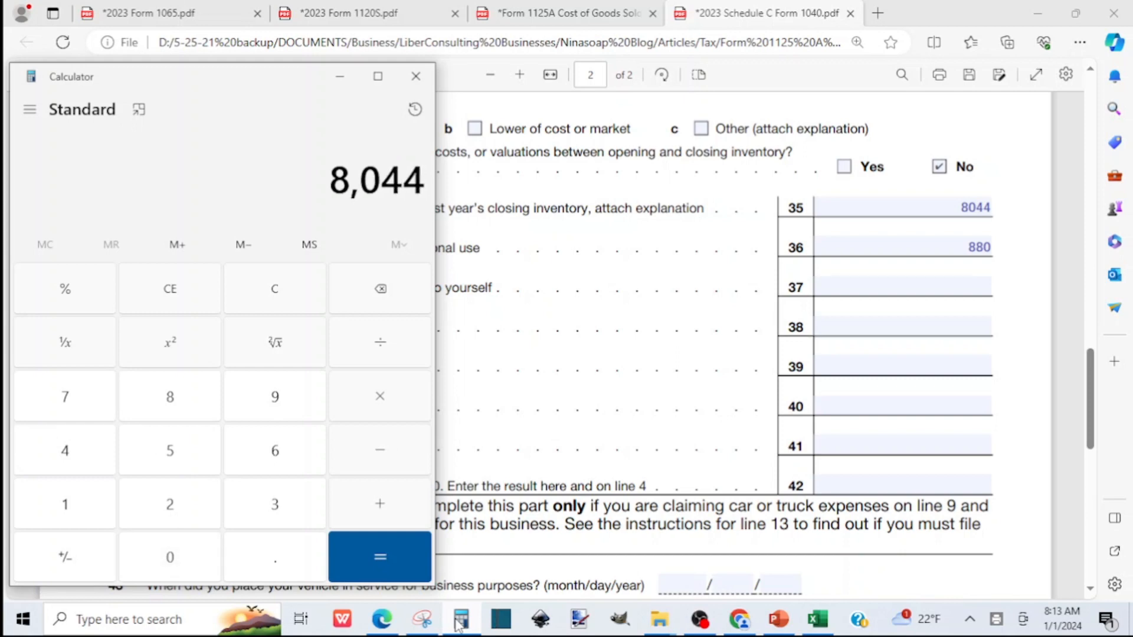
key(plus)
text(880)
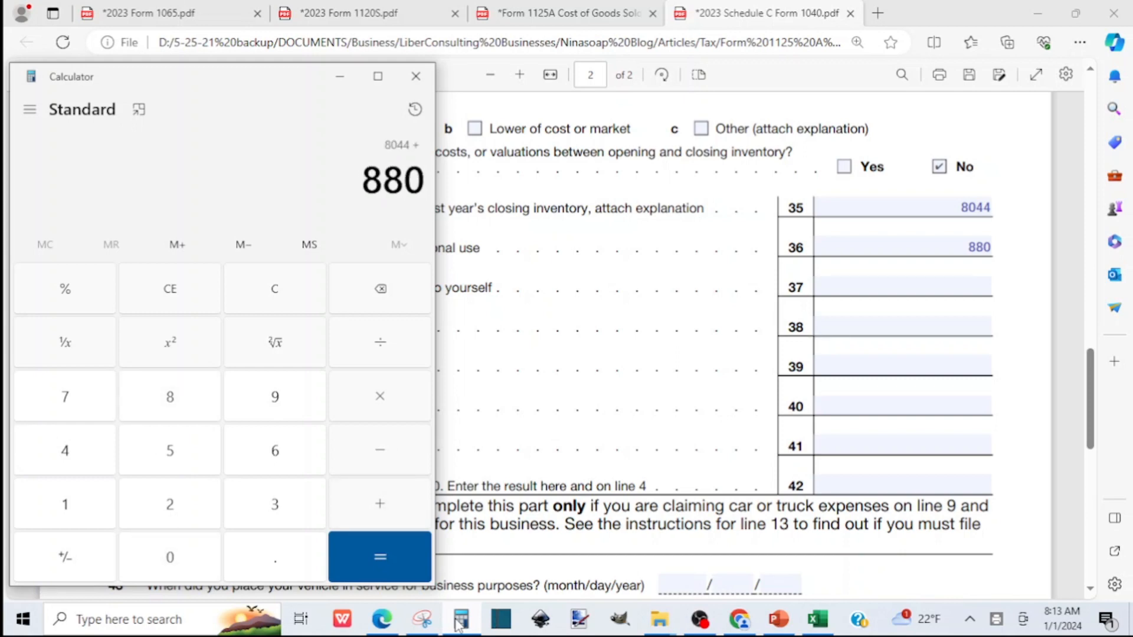
key(Return)
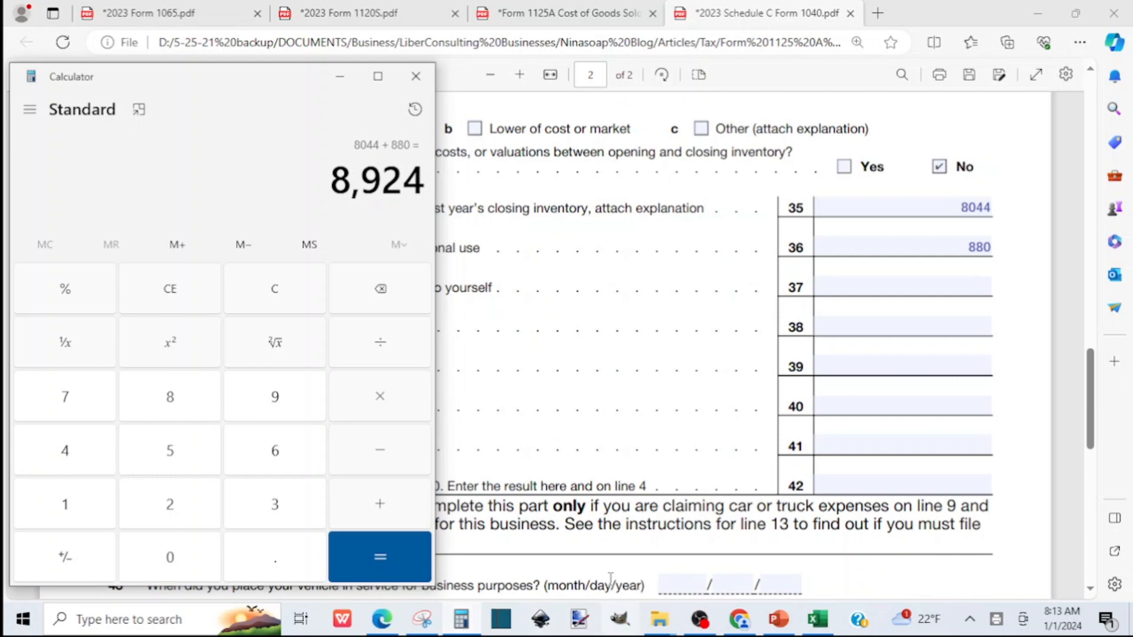
Enter 8924 on line 40 of Schedule C as the sum of lines 35 through 39
click(909, 408)
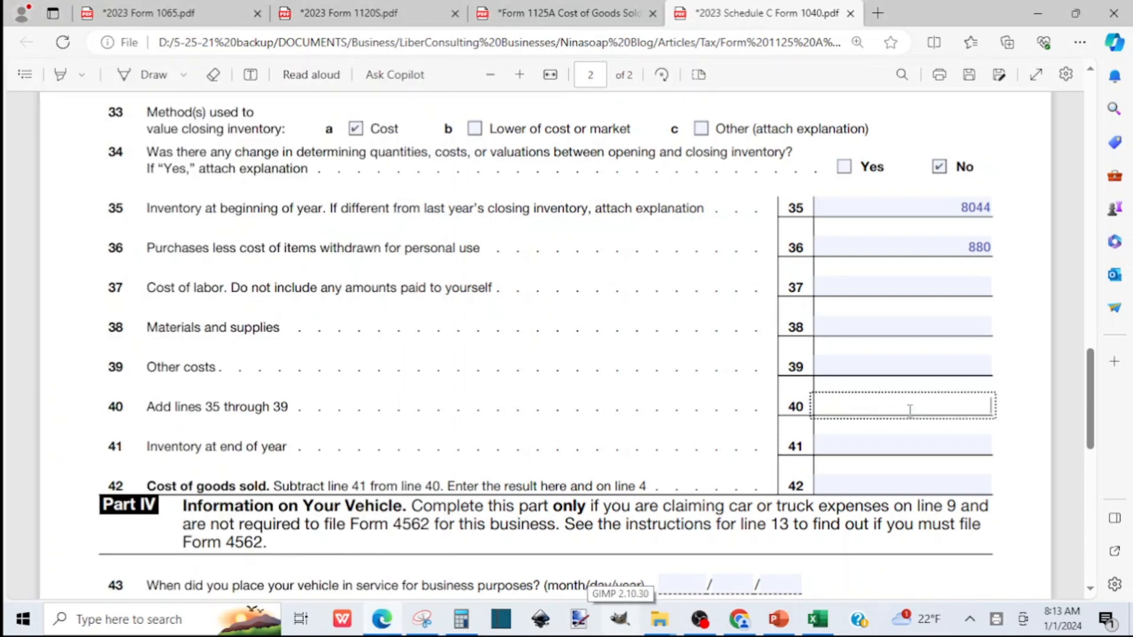
text(8924)
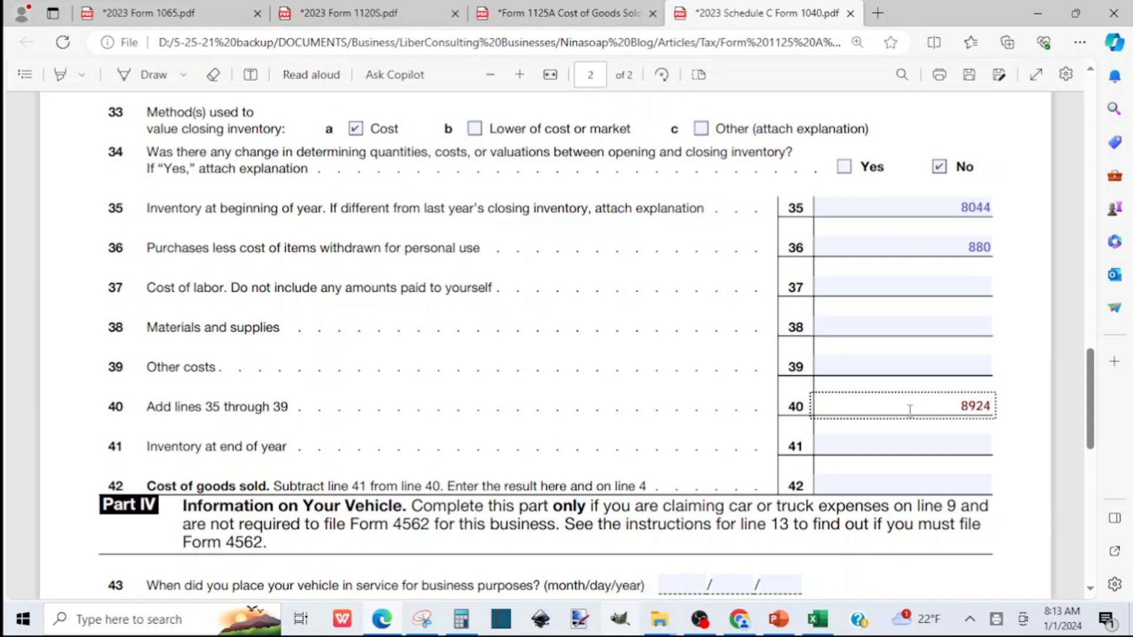
Look up the total Year End Inventory in the Excel workbook and enter it rounded as 7963 on line 41
click(895, 446)
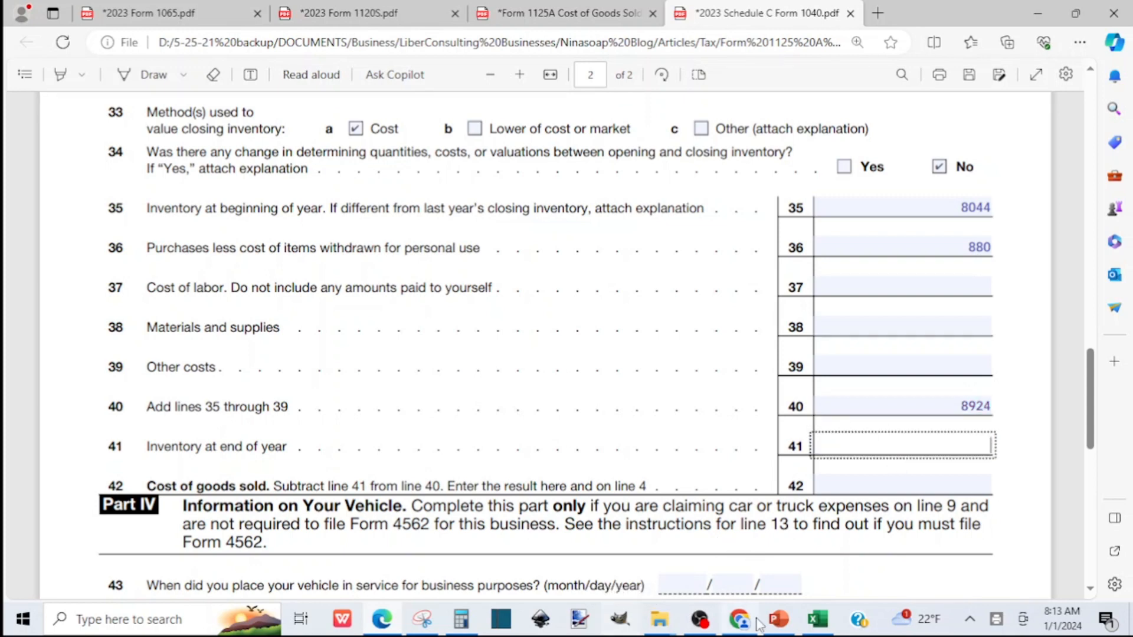
click(828, 626)
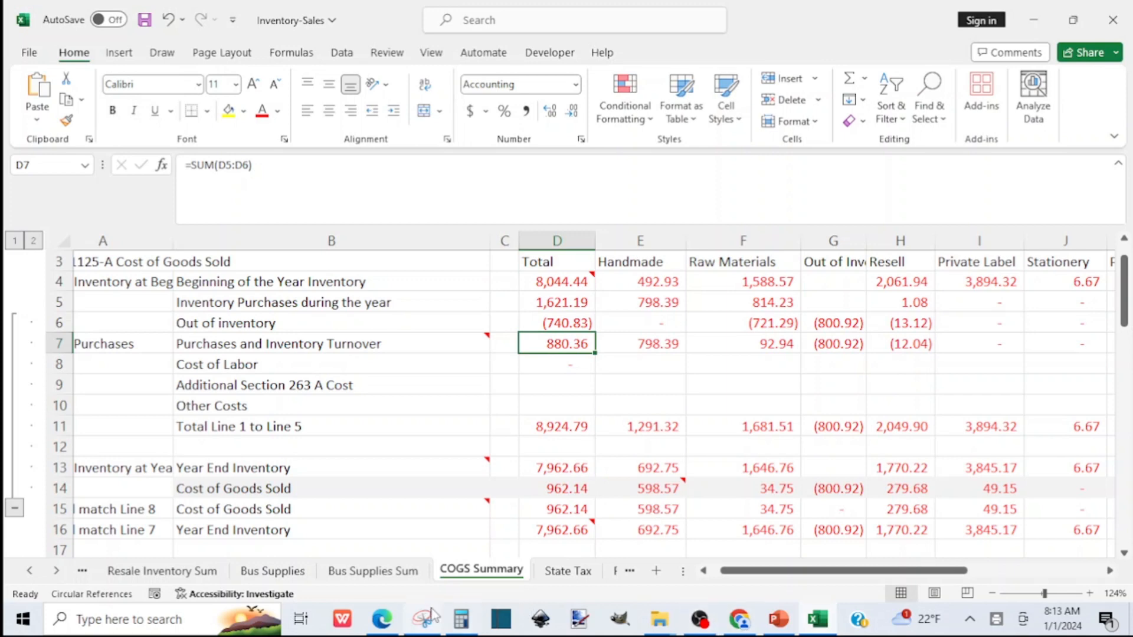
click(381, 619)
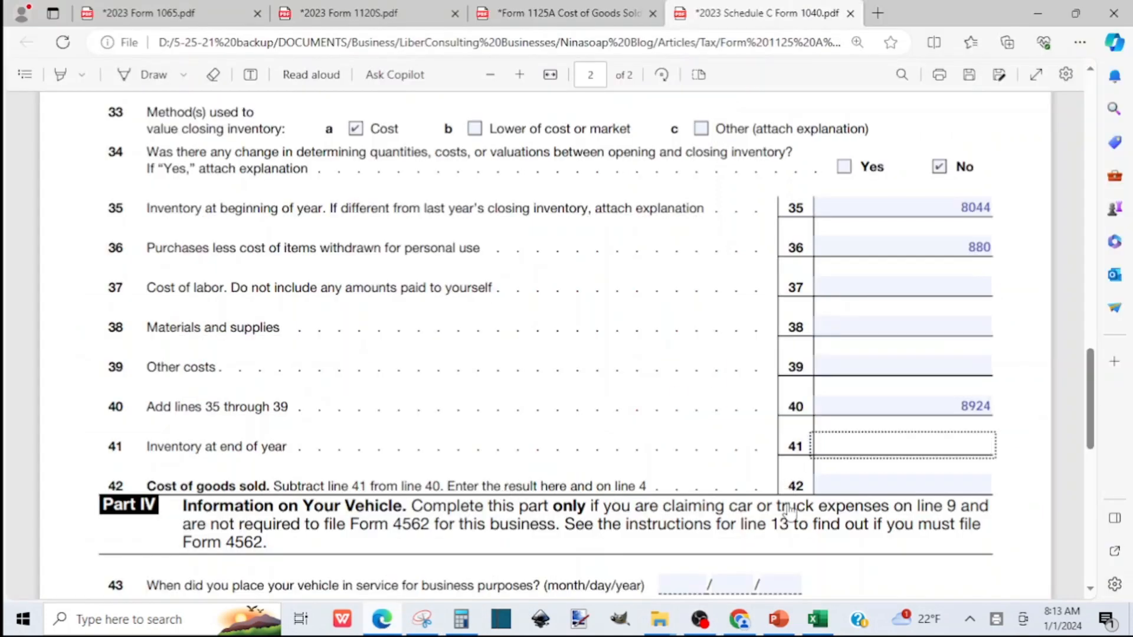
text(7963)
Subtract 7963 from 8924 in Calculator to work out the cost of goods sold
click(461, 618)
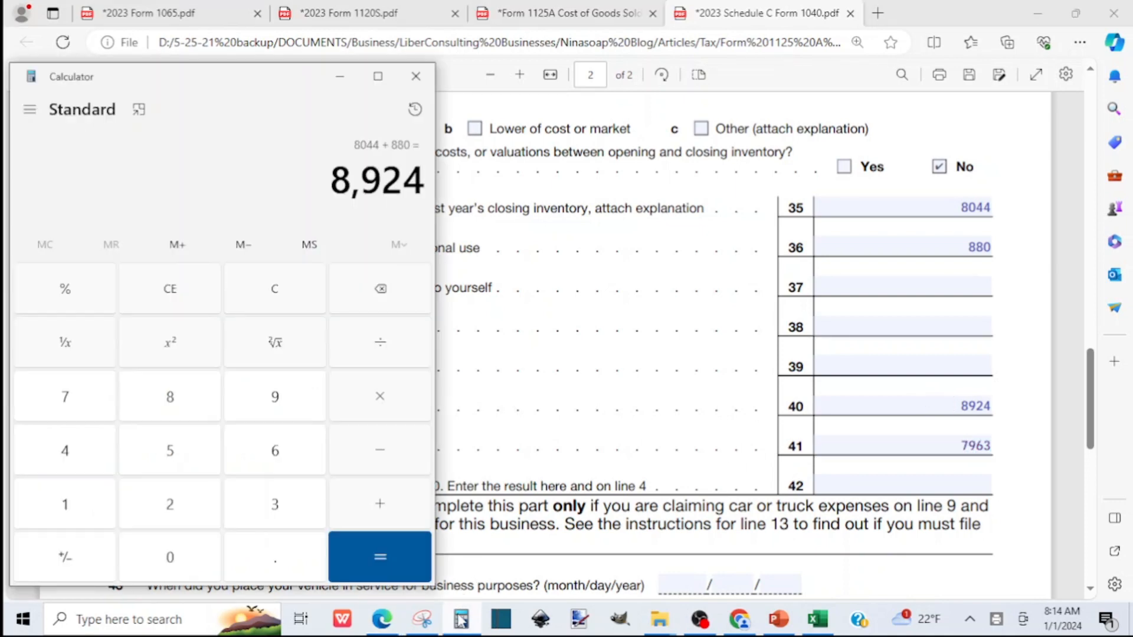
text(8924)
key(minus)
text(796)
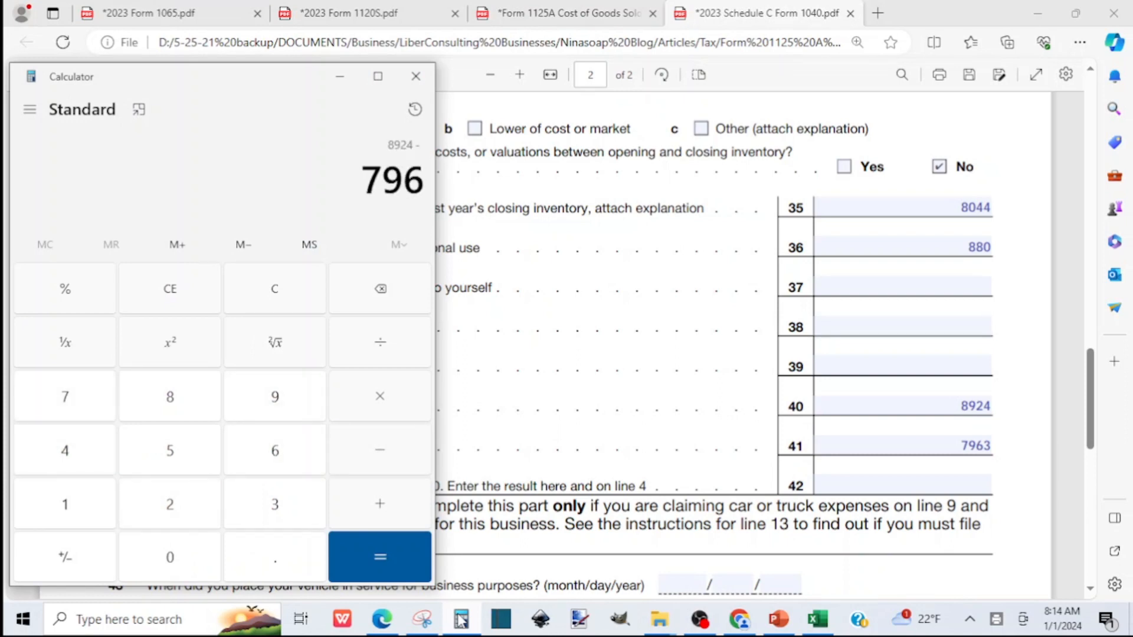
text(3)
key(Return)
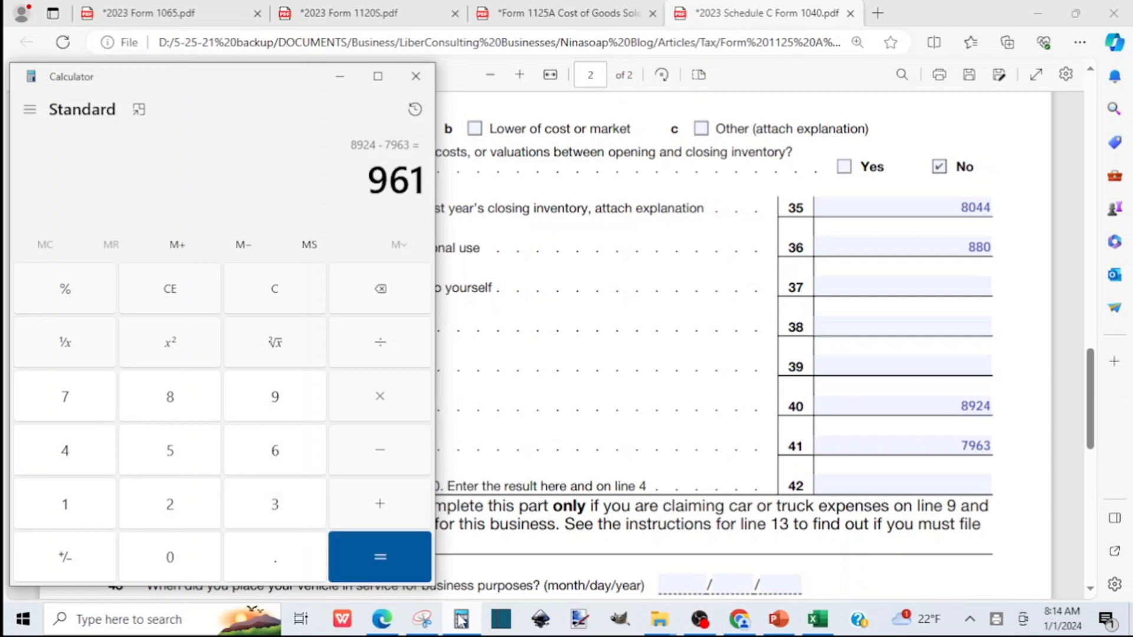
Enter 961 as the cost of goods sold on line 42 of Schedule C
click(919, 488)
text(961)
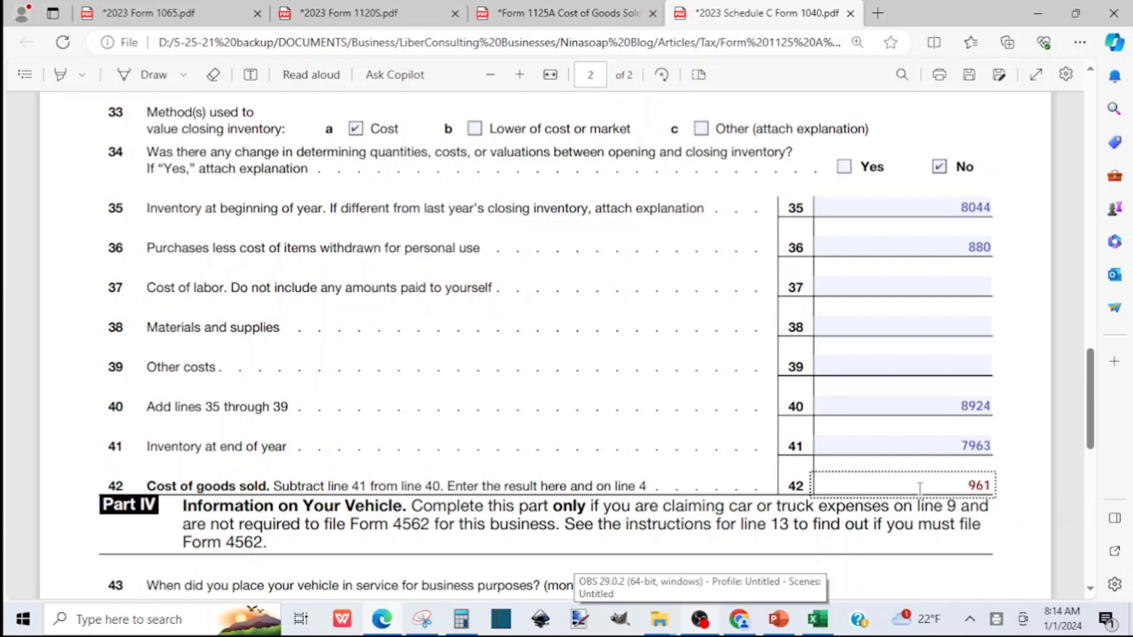
click(1024, 527)
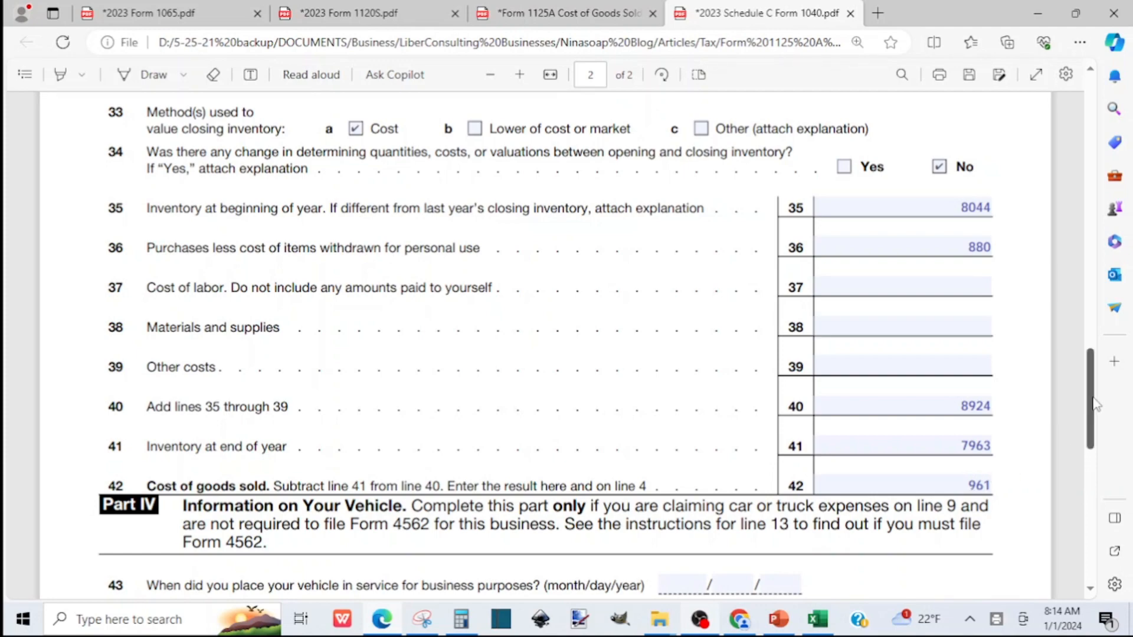
Carry the cost of goods sold over to line 4 of Part I on page 1 as 961
drag(1092, 404, 1081, 164)
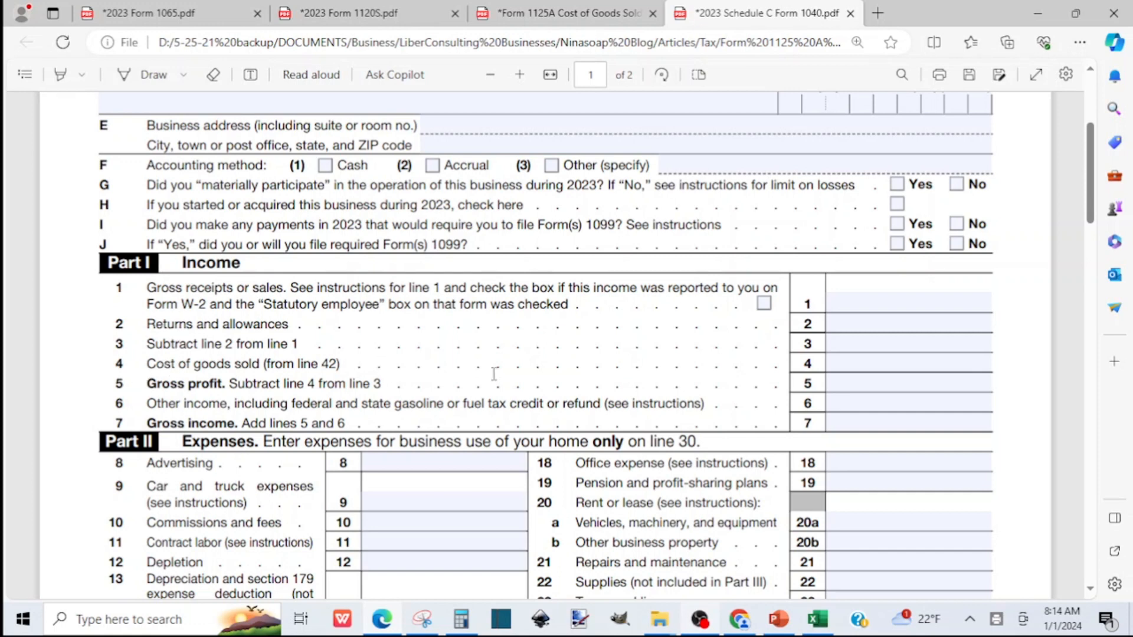
click(900, 363)
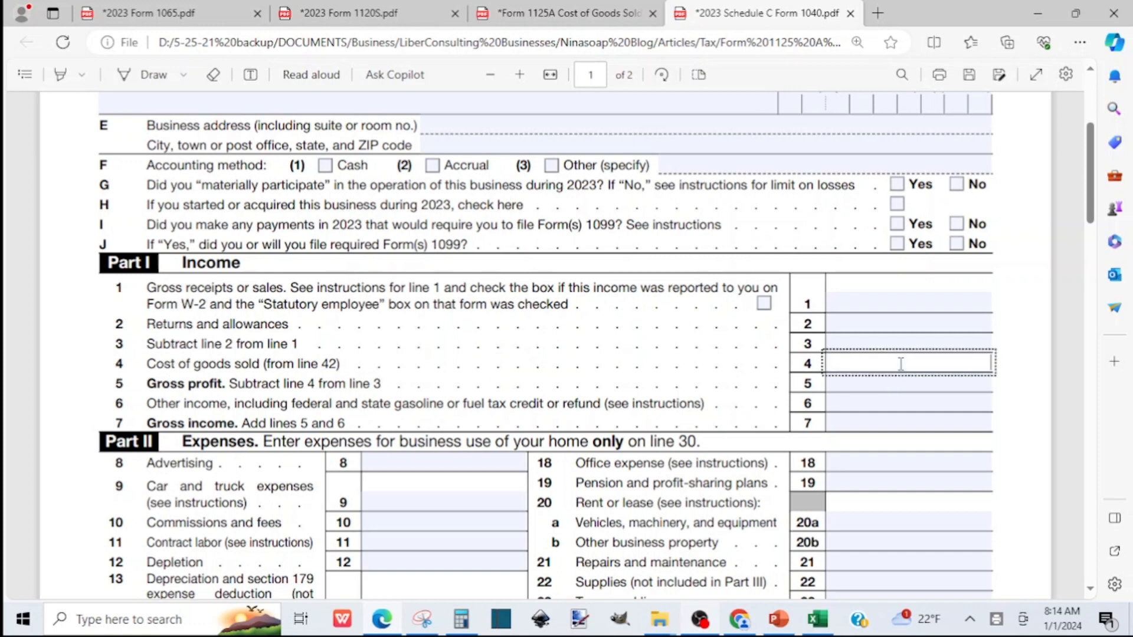
text(961)
Review Schedule C from the page 1 header and expenses section through to the completed Cost of Goods Sold lines in Part III
drag(1093, 204, 1088, 166)
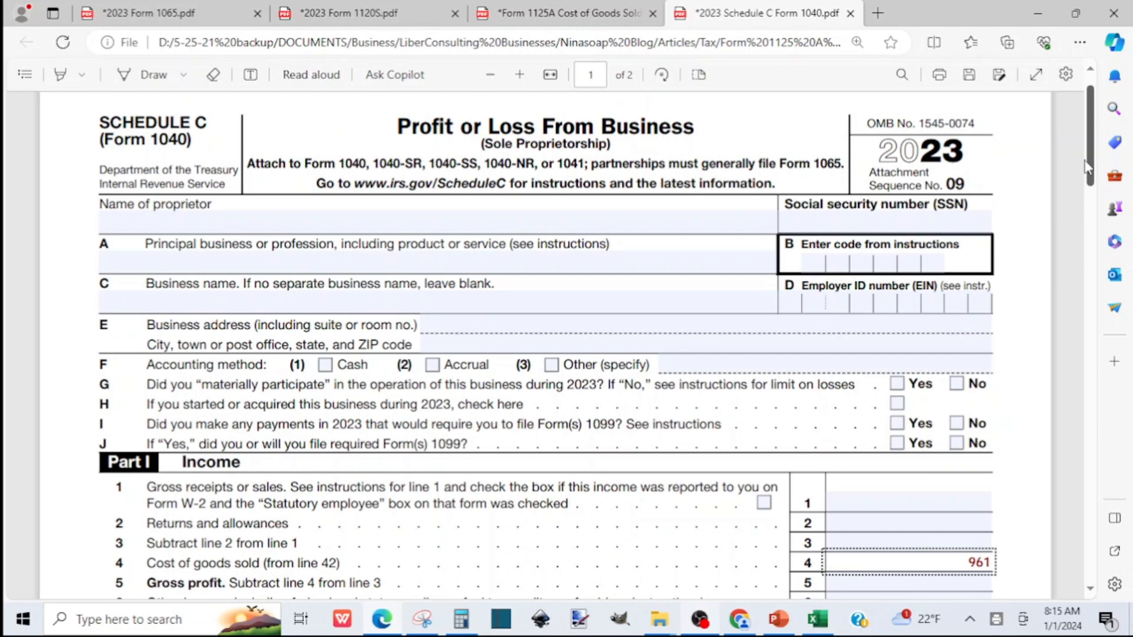
mouse_move(1088, 167)
mouse_down()
mouse_move(1090, 177)
mouse_move(1086, 164)
mouse_up()
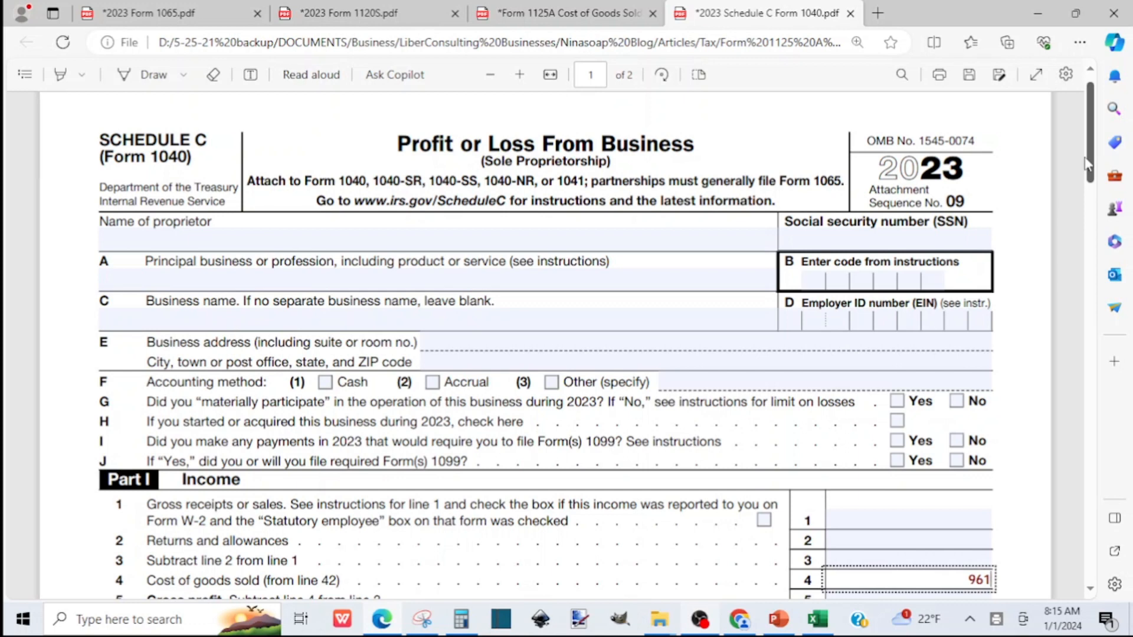
scroll(1088, 165, down, 1)
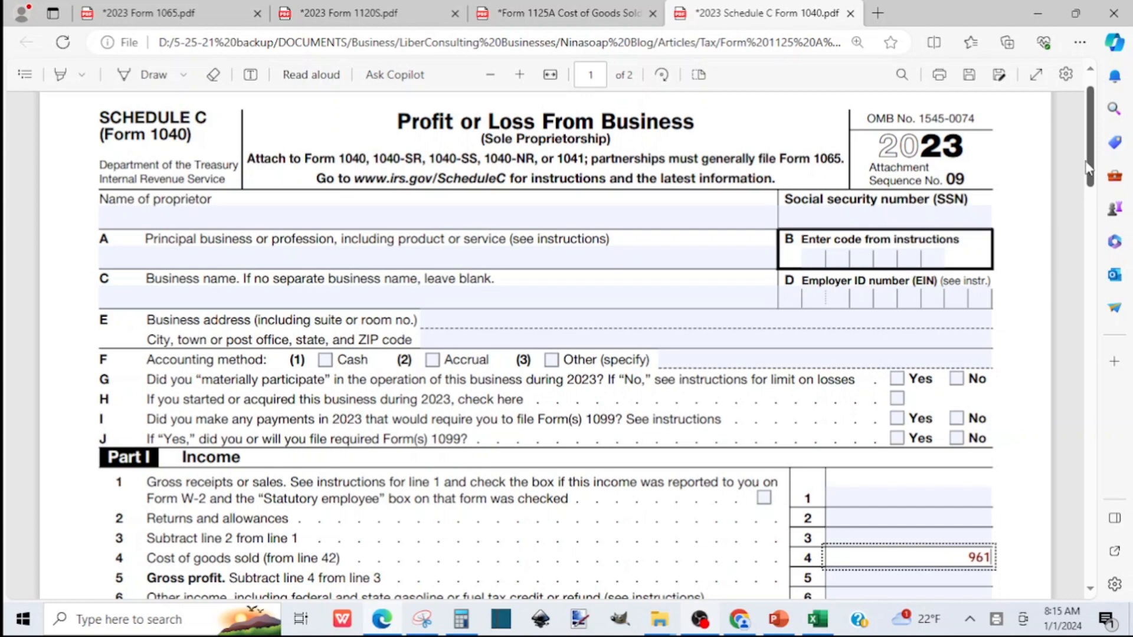
drag(1088, 168, 1091, 190)
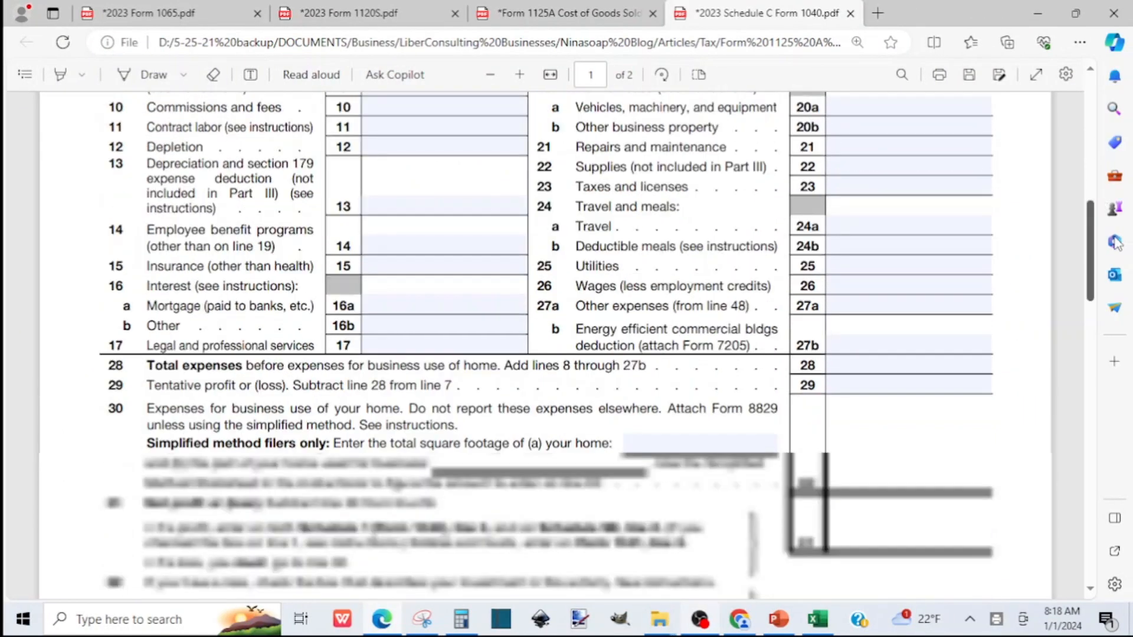
drag(1115, 238, 1131, 371)
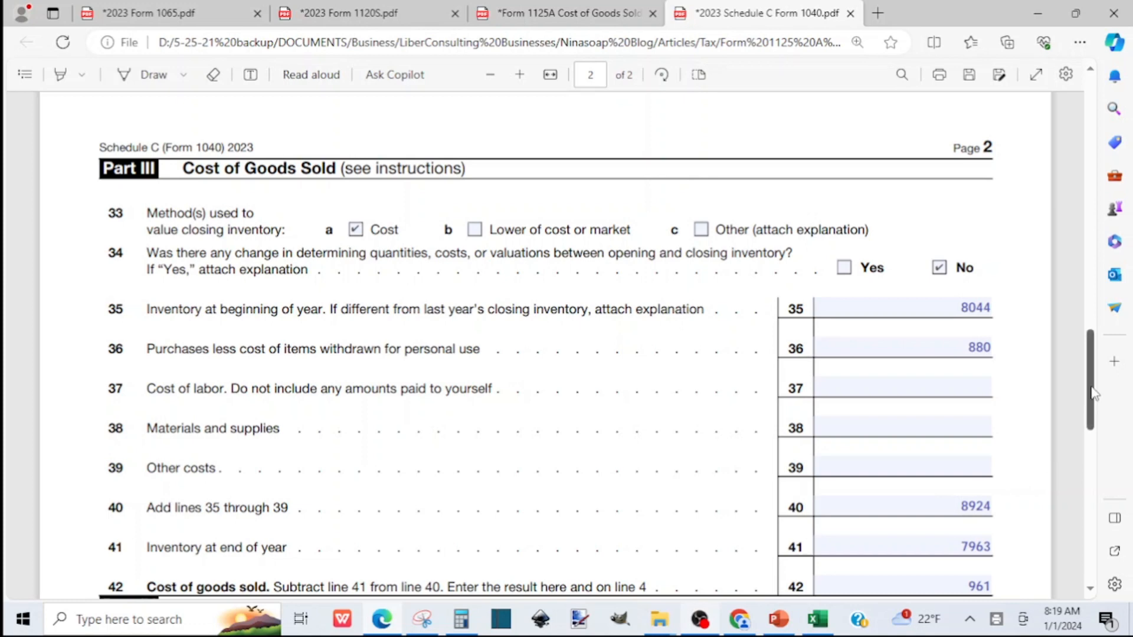
drag(1092, 394, 1092, 411)
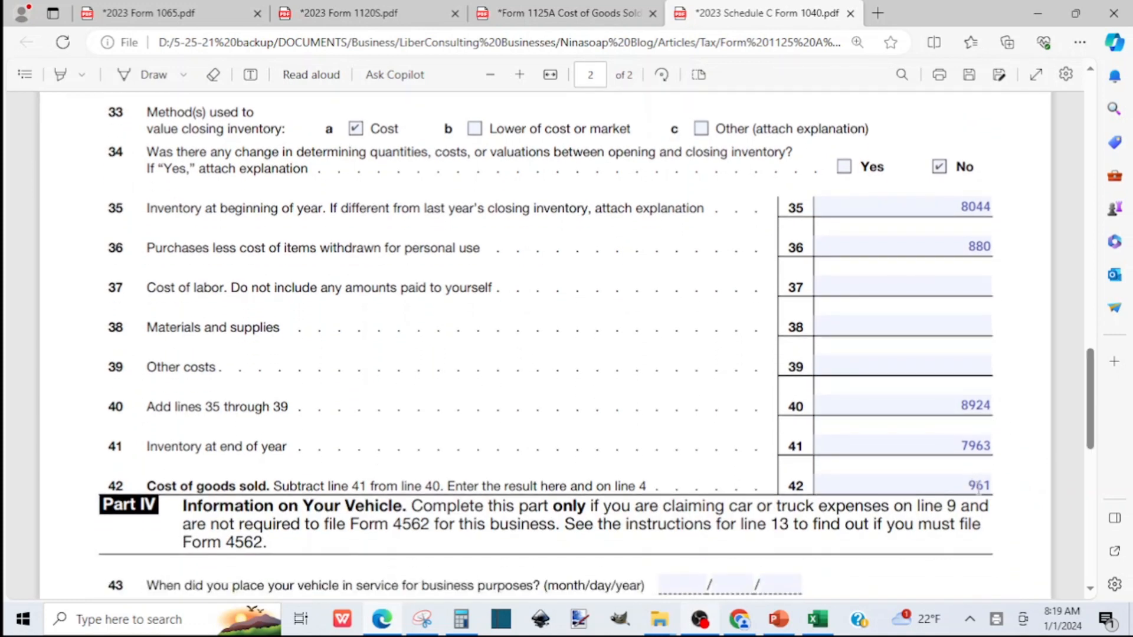